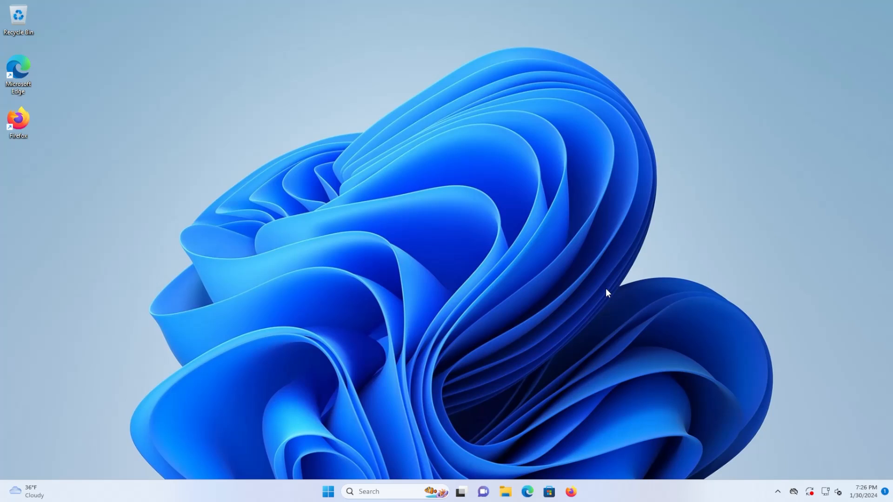
Open Command Prompt as administrator from the Start search.
{"action": "left_click", "coordinate": [326, 492]}
{"action": "type", "text": "command pr"}
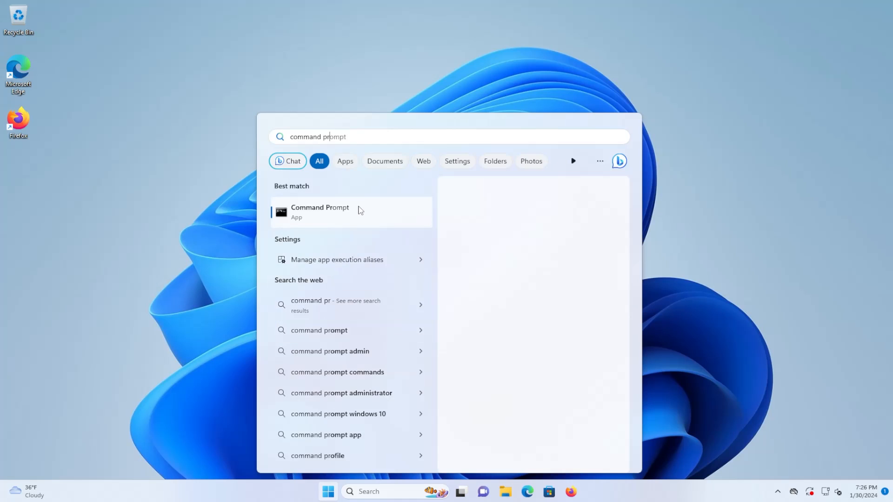
{"action": "right_click", "coordinate": [359, 210]}
{"action": "left_click", "coordinate": [386, 217]}
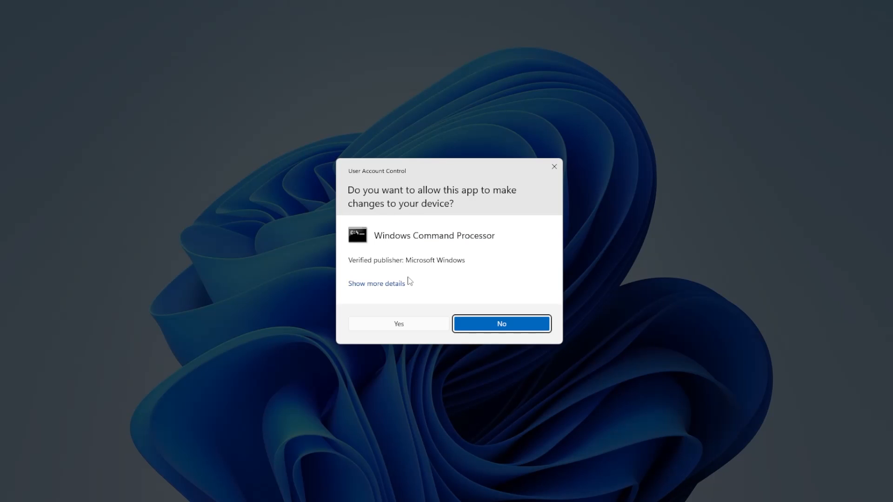
{"action": "left_click", "coordinate": [407, 325]}
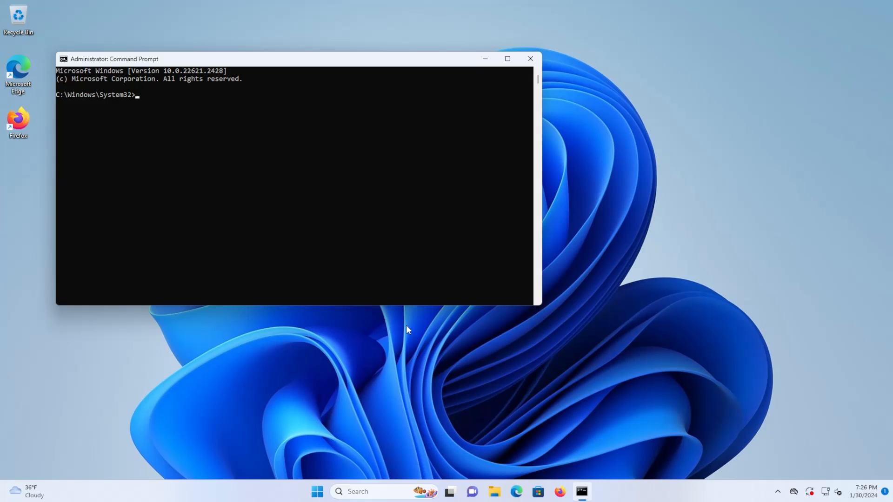
Run the wsl command to display its usage options and review them.
{"action": "left_click", "coordinate": [358, 203]}
{"action": "type", "text": "wsl"}
{"action": "key", "text": "Return"}
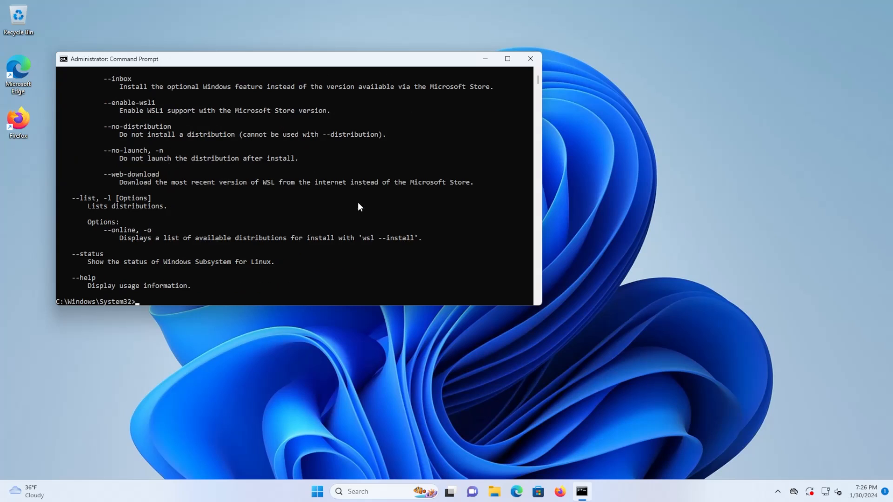
{"action": "scroll", "coordinate": [162, 231], "scroll_direction": "up", "scroll_amount": 8}
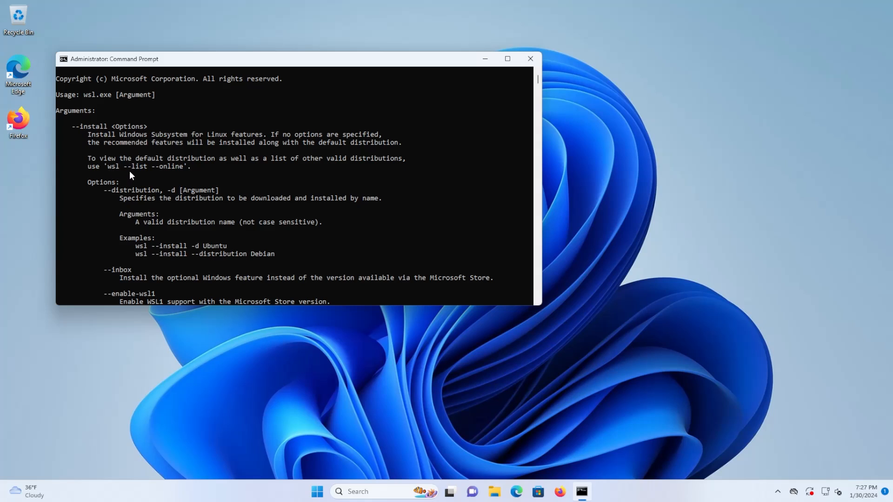
Run wsl --list --online to list the distributions available for installation.
{"action": "left_click", "coordinate": [160, 169]}
{"action": "type", "text": "wsl --list --online"}
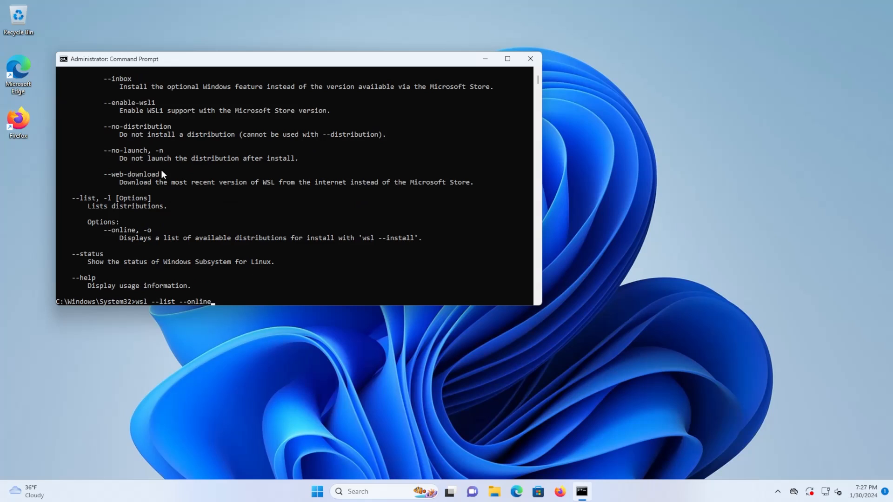
{"action": "key", "text": "Return"}
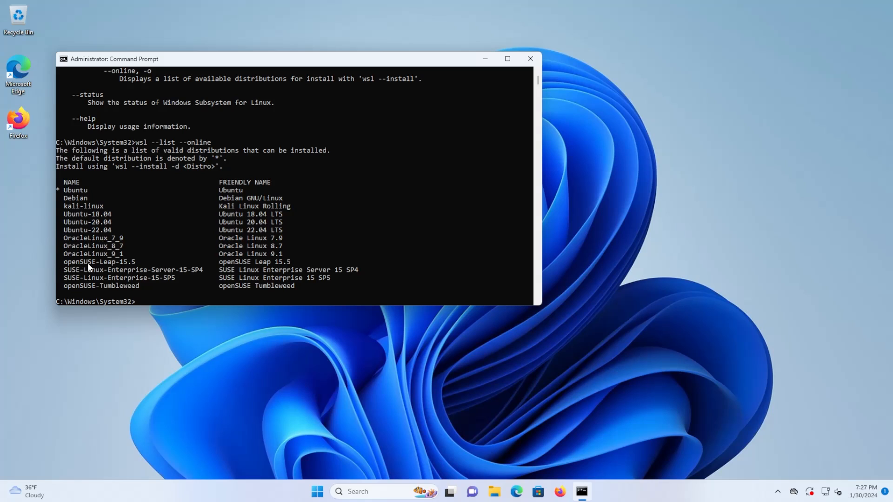
Install WSL with the default distribution using wsl --install.
{"action": "left_click", "coordinate": [161, 239]}
{"action": "key", "text": "Escape"}
{"action": "type", "text": "wsl --install"}
{"action": "key", "text": "Return"}
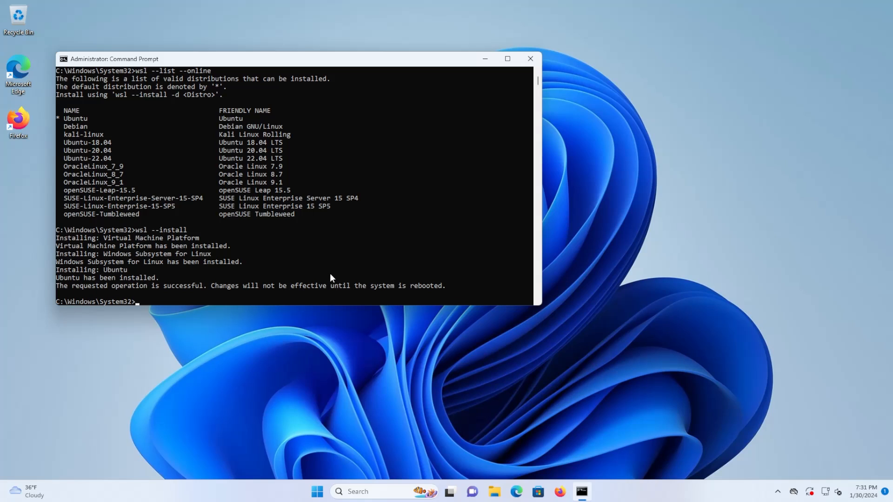
Restart the computer from the Start menu to complete the WSL installation.
{"action": "left_click", "coordinate": [319, 267]}
{"action": "left_click", "coordinate": [319, 493]}
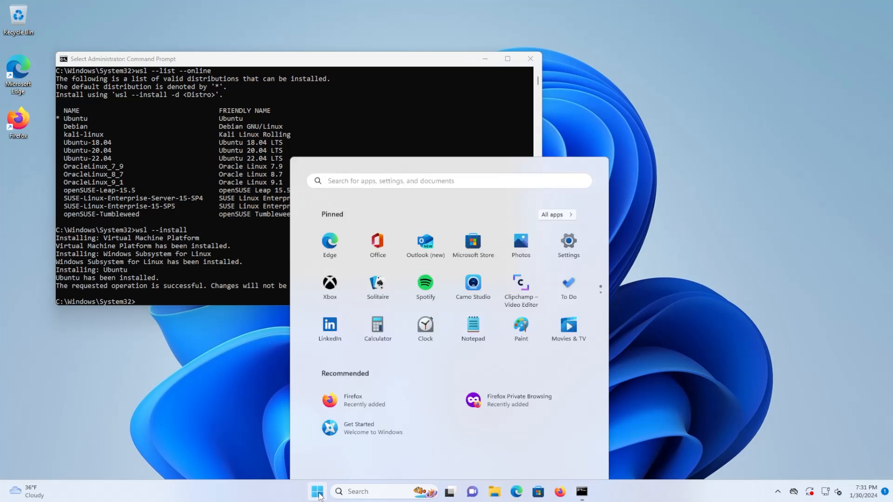
{"action": "left_click", "coordinate": [573, 456]}
{"action": "left_click", "coordinate": [563, 433]}
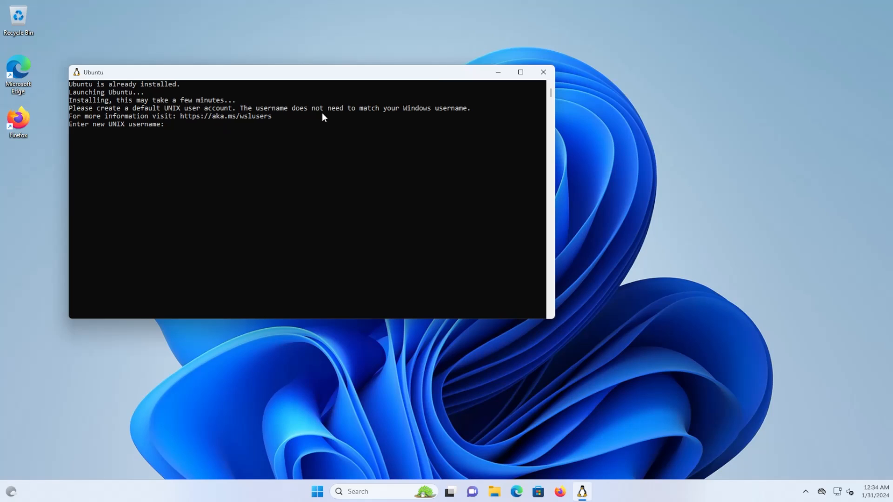
Create the default UNIX user in Ubuntu with a username and password, then close the Ubuntu window.
{"action": "left_click", "coordinate": [308, 133]}
{"action": "type", "text": "kmdtech"}
{"action": "key", "text": "Return"}
{"action": "key", "text": "Return"}
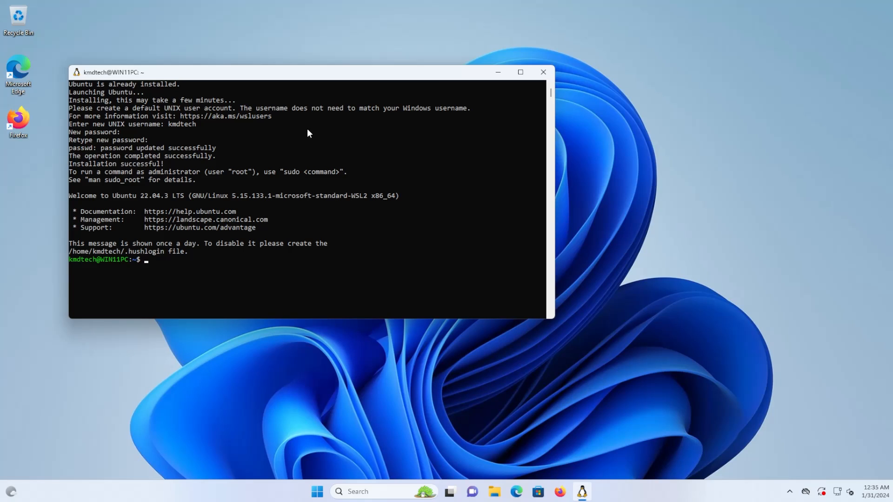
{"action": "left_click", "coordinate": [199, 277]}
{"action": "left_click", "coordinate": [543, 71]}
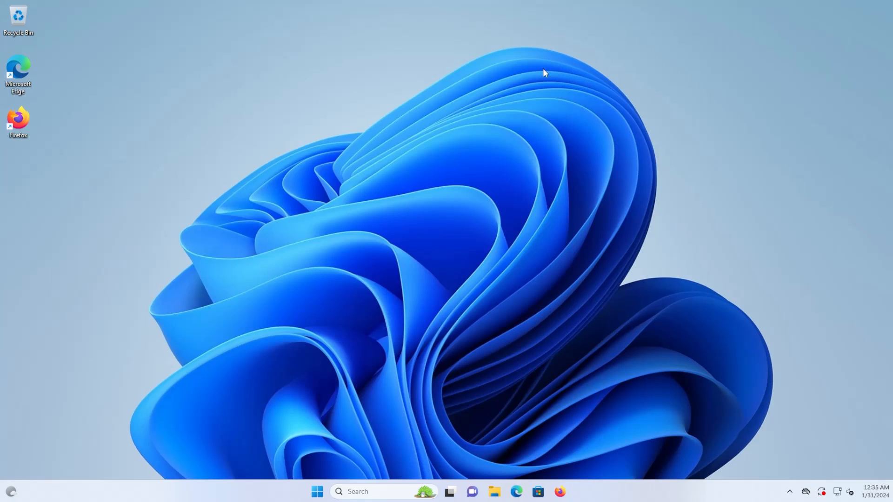
Open Firefox and go to docker.com.
{"action": "double_click", "coordinate": [17, 120]}
{"action": "type", "text": "docker."}
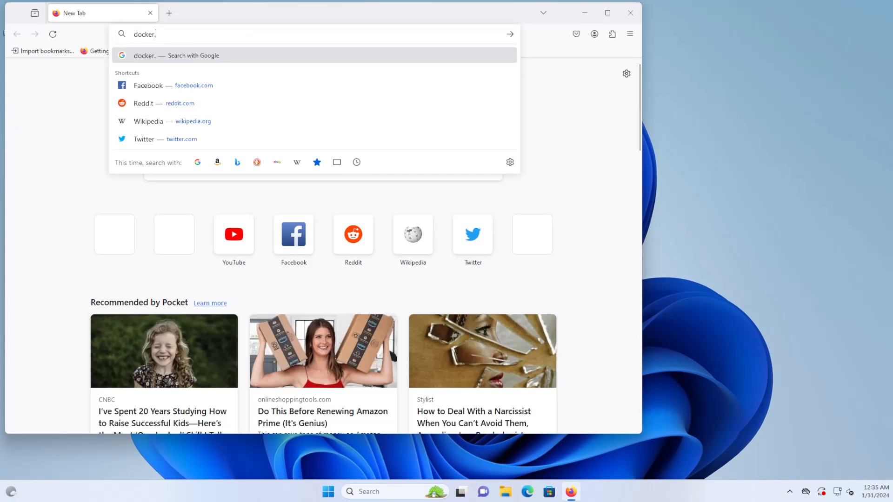
{"action": "type", "text": "com"}
{"action": "key", "text": "Return"}
Launch the downloaded Docker Desktop Installer from the Downloads folder and close the file explorer.
{"action": "mouse_move", "coordinate": [292, 305]}
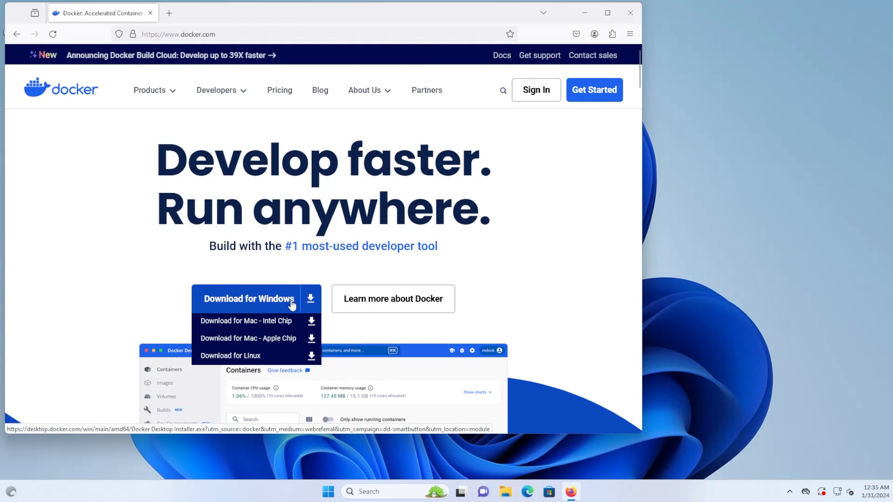
{"action": "left_click", "coordinate": [630, 33]}
{"action": "left_click", "coordinate": [548, 160]}
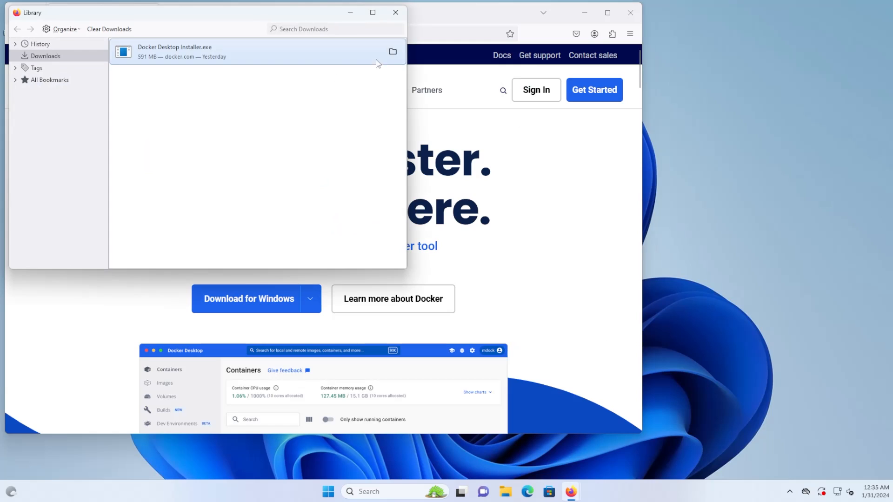
{"action": "left_click", "coordinate": [392, 52]}
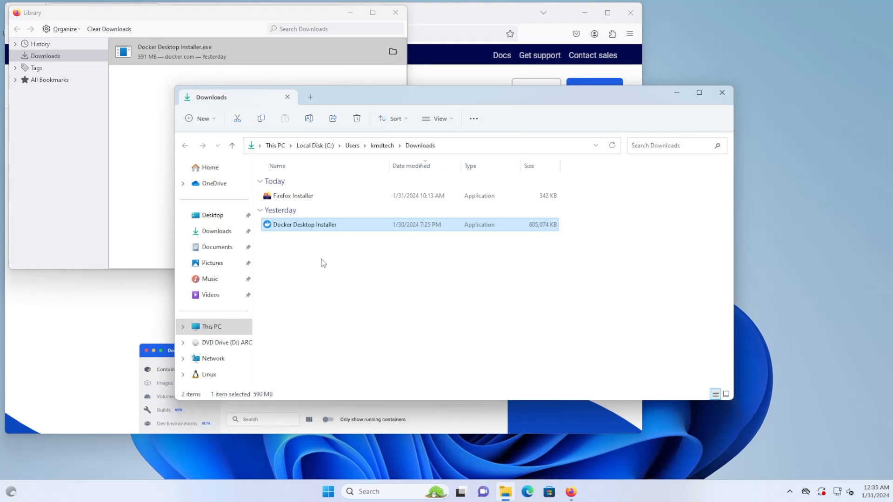
{"action": "double_click", "coordinate": [304, 224]}
{"action": "left_click", "coordinate": [401, 331]}
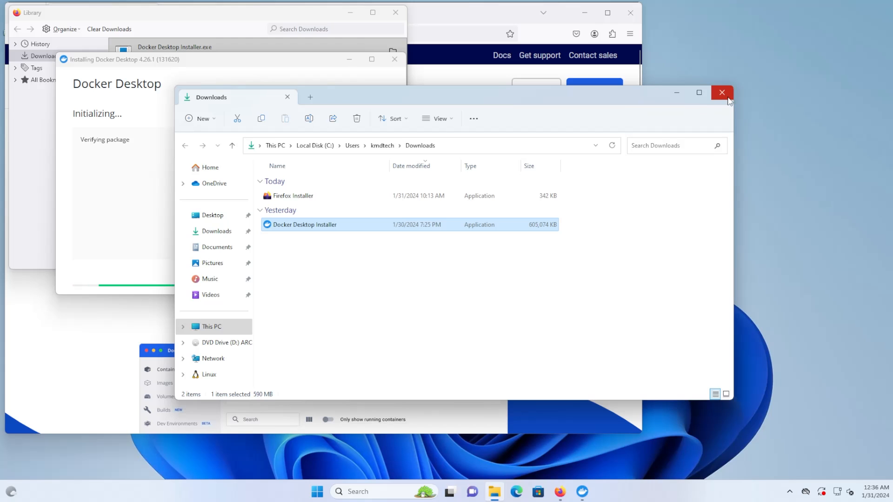
{"action": "left_click", "coordinate": [727, 98]}
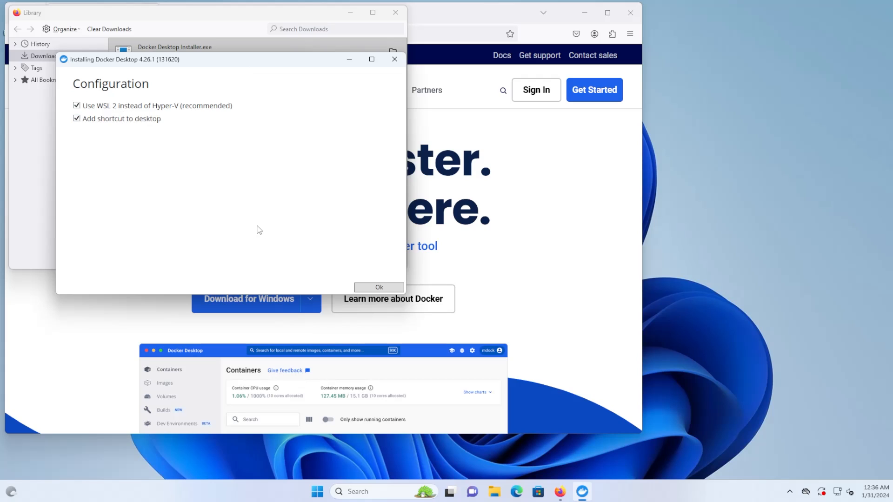
Install Docker Desktop with WSL 2 and a desktop shortcut, then close and restart Windows.
{"action": "left_click", "coordinate": [372, 289]}
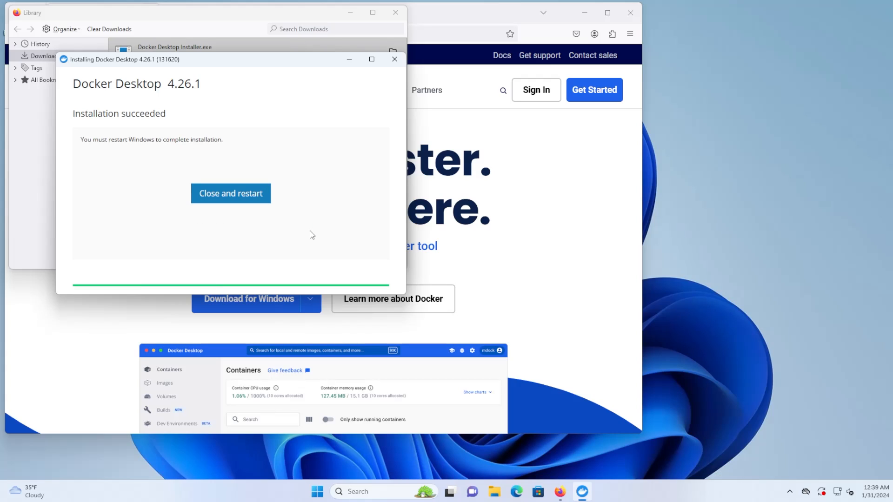
{"action": "left_click", "coordinate": [395, 13]}
{"action": "left_click", "coordinate": [228, 193]}
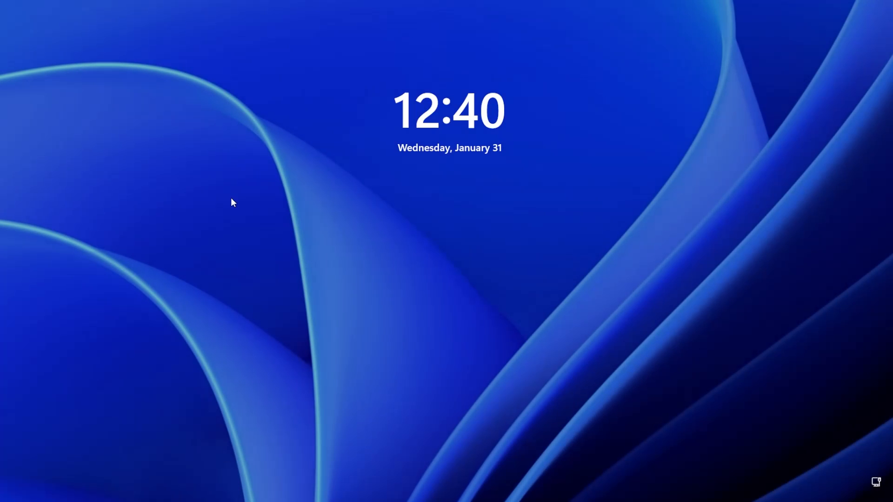
Sign in to Windows with the account password.
{"action": "left_click", "coordinate": [232, 199]}
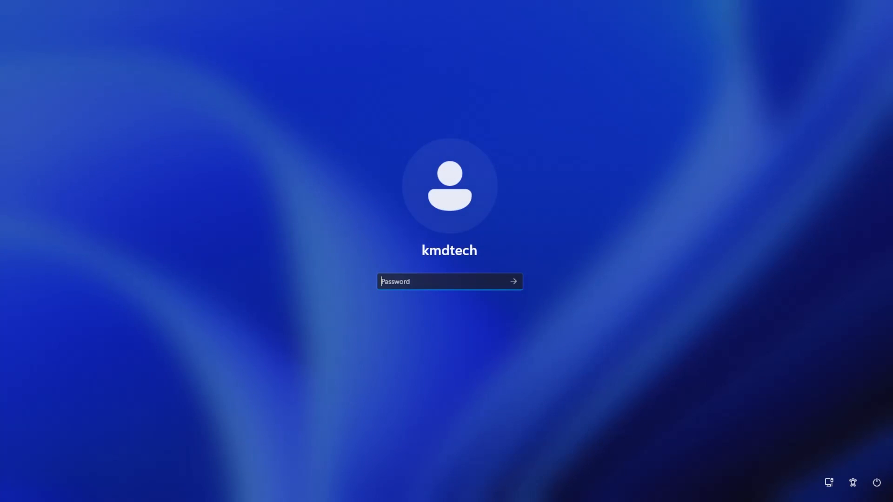
{"action": "type", "text": "•••••••"}
{"action": "key", "text": "Return"}
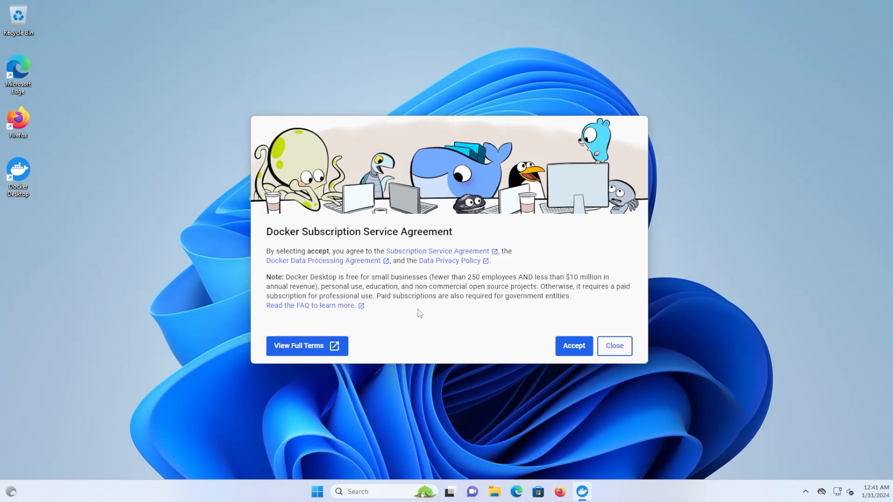
Accept the Docker Subscription Service Agreement and continue without signing in.
{"action": "left_click", "coordinate": [570, 345]}
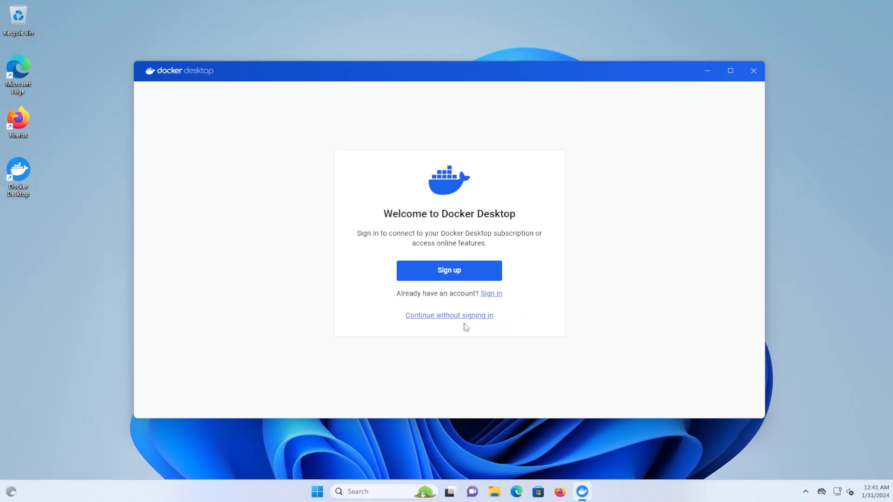
{"action": "left_click", "coordinate": [447, 319]}
{"action": "left_click_drag", "start_coordinate": [584, 417], "coordinate": [590, 462]}
Answer the onboarding survey with role Other and usage Local development, then continue.
{"action": "left_click", "coordinate": [548, 200]}
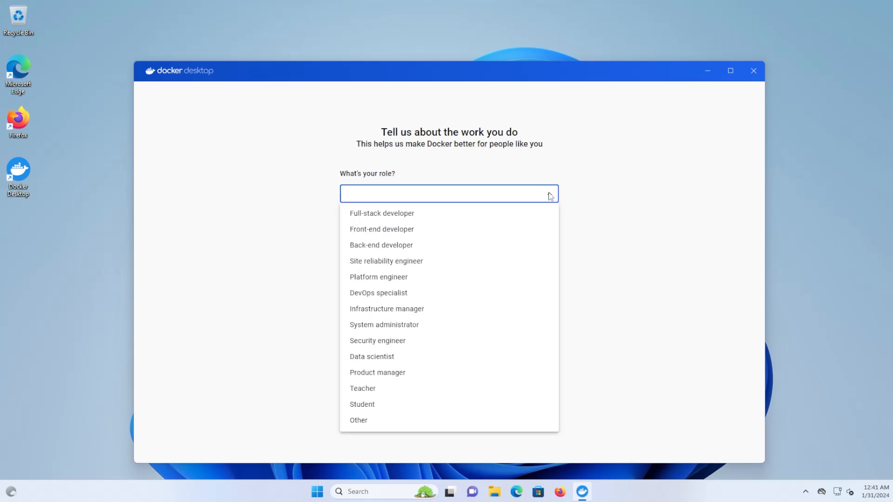
{"action": "left_click", "coordinate": [374, 420]}
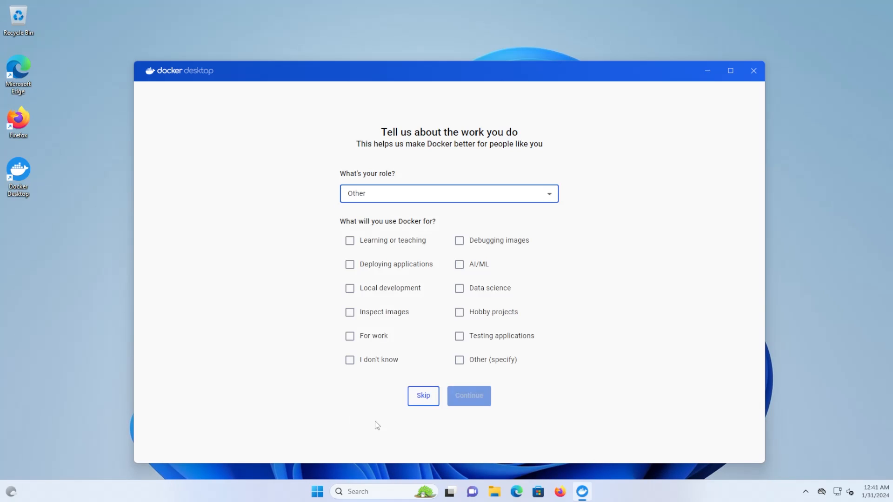
{"action": "left_click", "coordinate": [350, 288]}
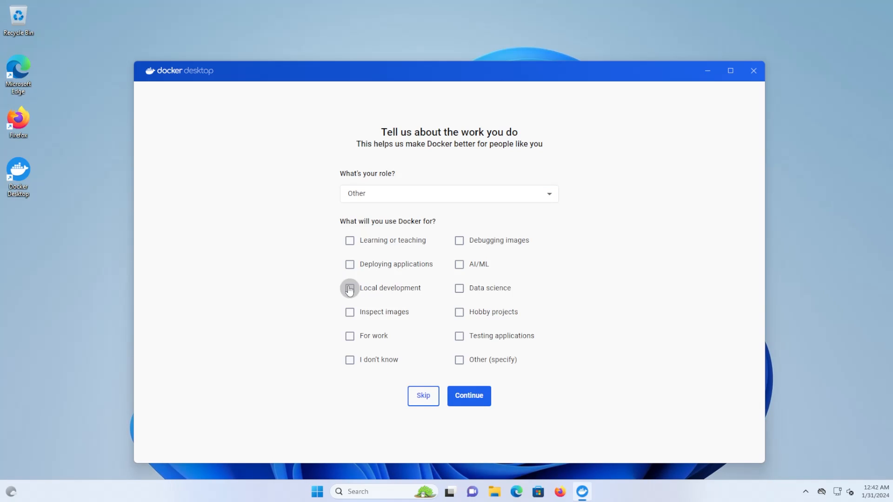
{"action": "left_click", "coordinate": [469, 395]}
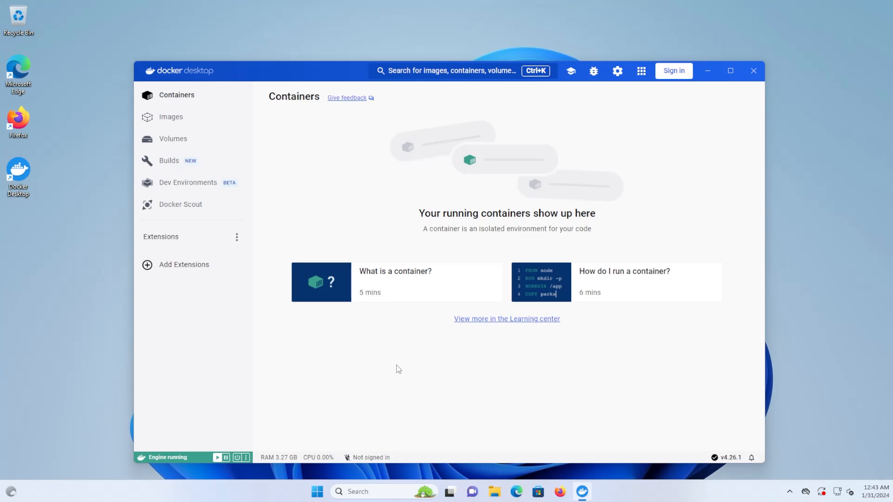
Search Docker Hub for the hello-world image and pull its latest tag.
{"action": "left_click", "coordinate": [408, 75]}
{"action": "type", "text": "hello-world"}
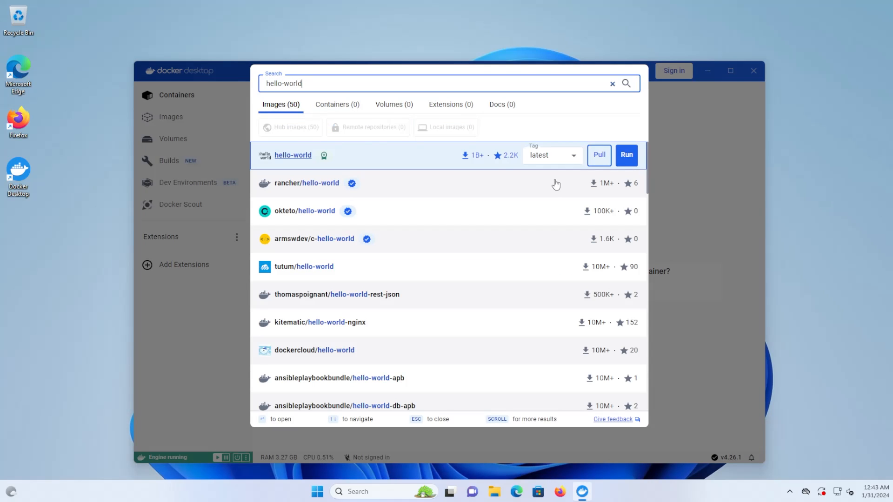
{"action": "left_click", "coordinate": [600, 158]}
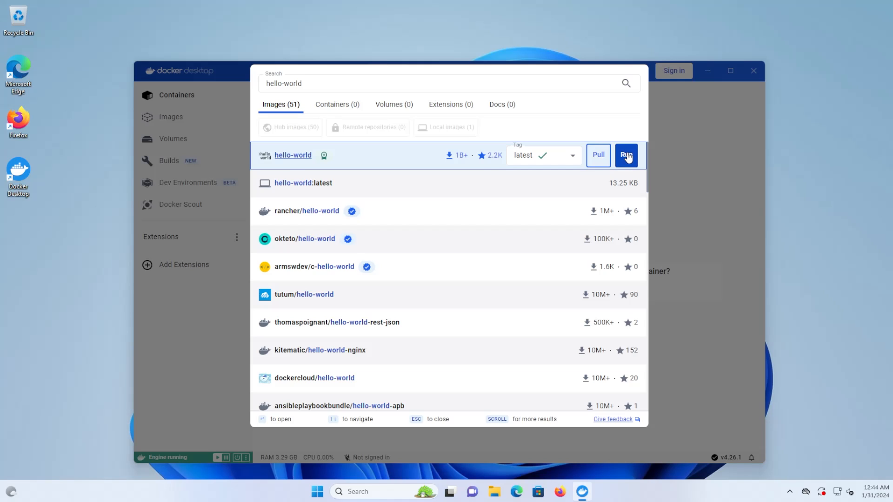
Run a new container from hello-world:latest with default settings and select the success line in its logs.
{"action": "left_click", "coordinate": [626, 156]}
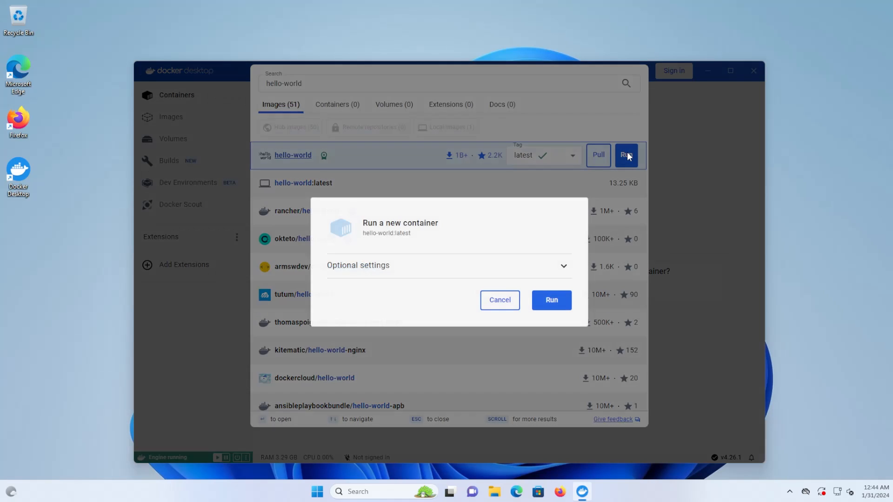
{"action": "left_click", "coordinate": [534, 269]}
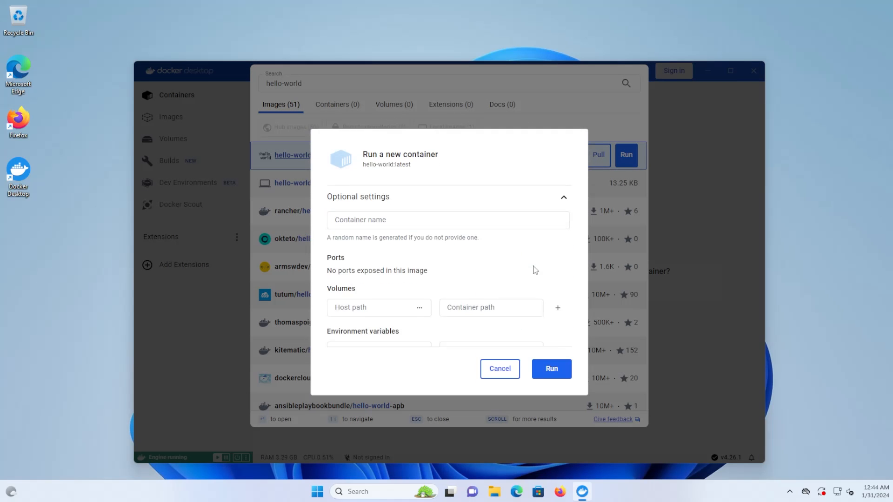
{"action": "left_click", "coordinate": [554, 382]}
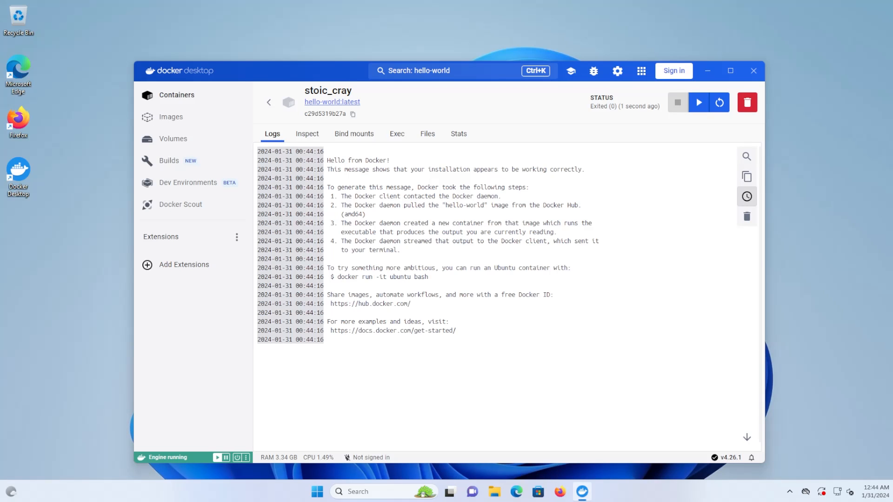
{"action": "left_click_drag", "start_coordinate": [361, 169], "coordinate": [585, 169]}
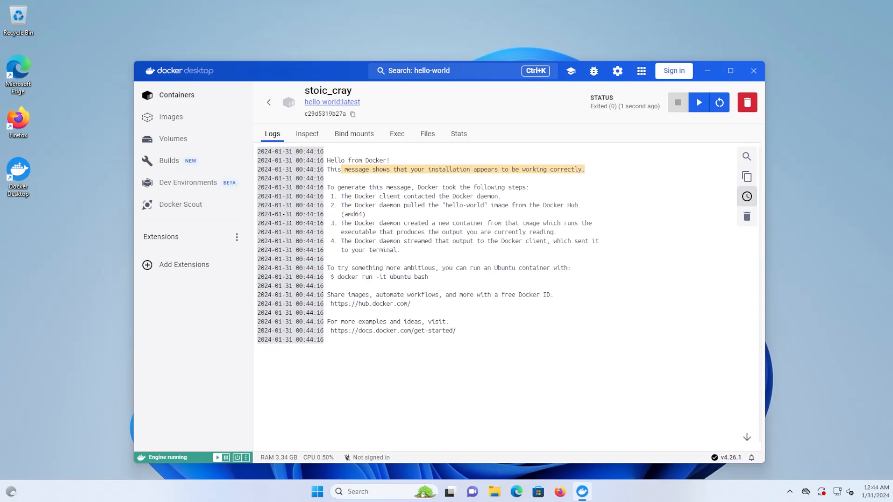
{"action": "left_click", "coordinate": [585, 170]}
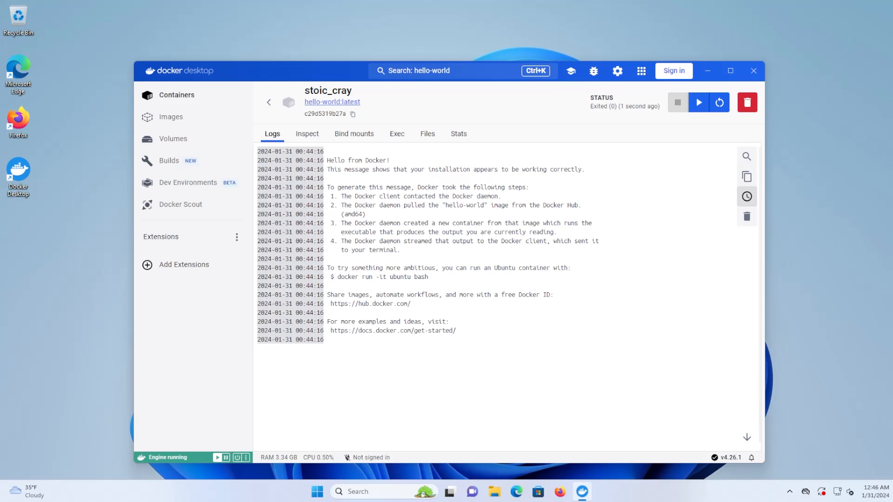
Browse the Containers, Images, Volumes, Builds, Dev Environments and Docker Scout sections.
{"action": "left_click", "coordinate": [182, 97]}
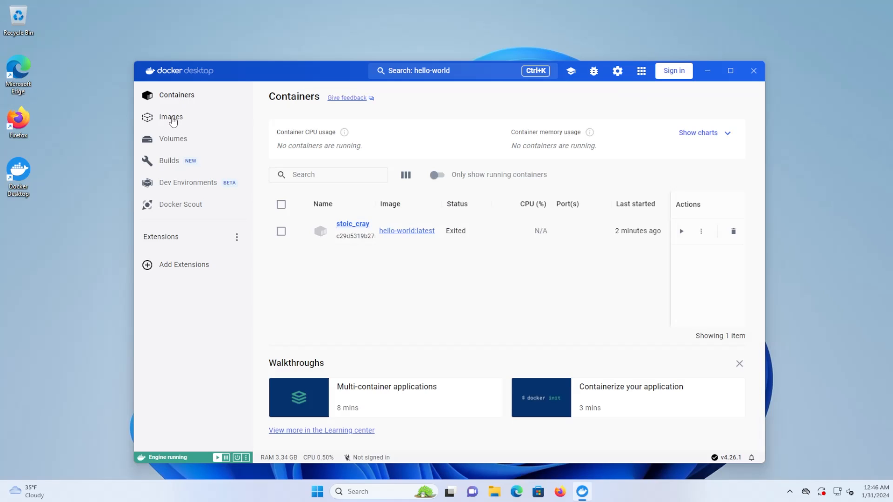
{"action": "left_click", "coordinate": [173, 120]}
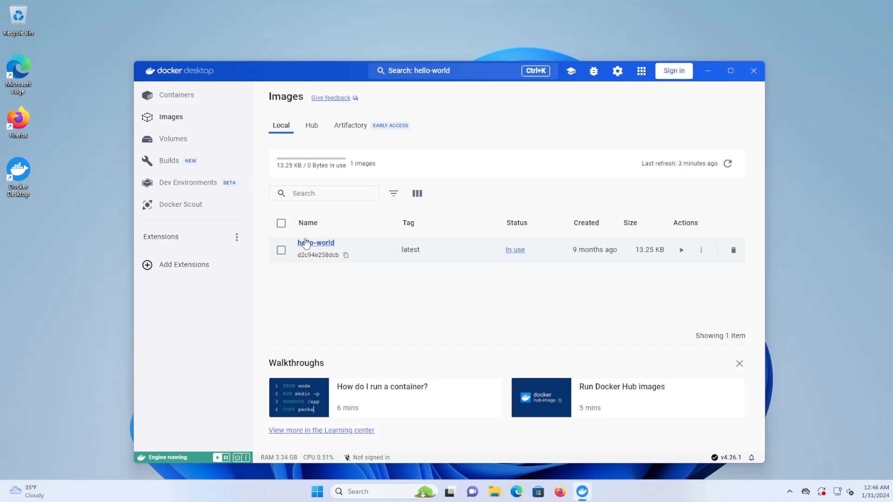
{"action": "left_click", "coordinate": [174, 142]}
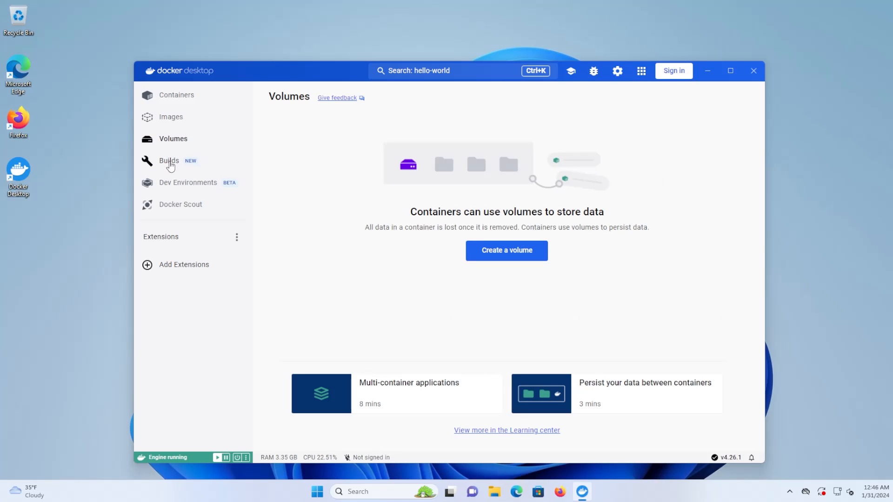
{"action": "left_click", "coordinate": [170, 163]}
{"action": "left_click", "coordinate": [186, 187]}
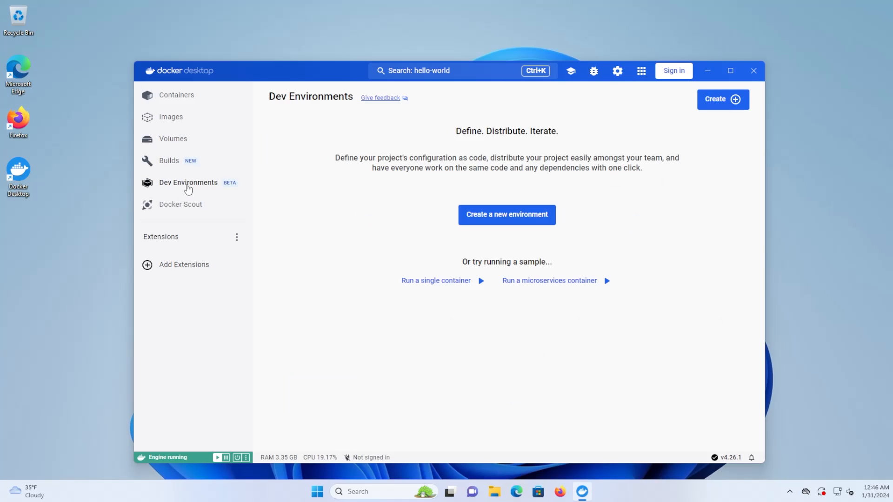
{"action": "left_click", "coordinate": [179, 208]}
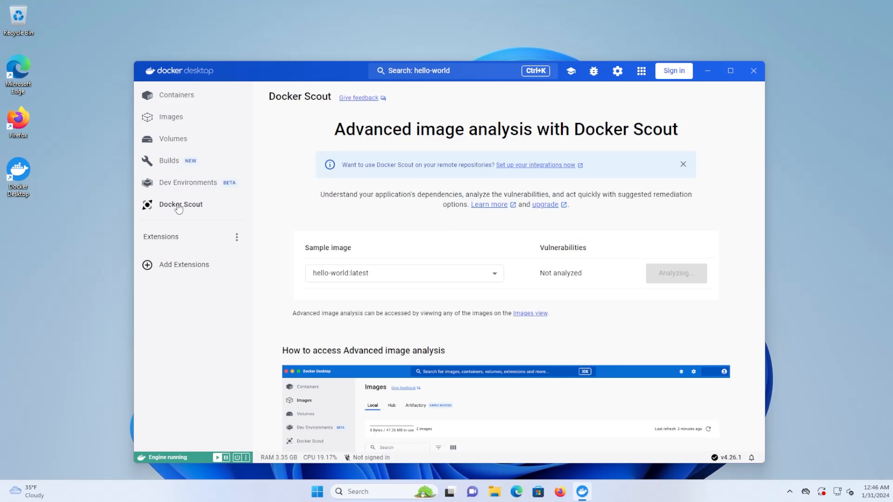